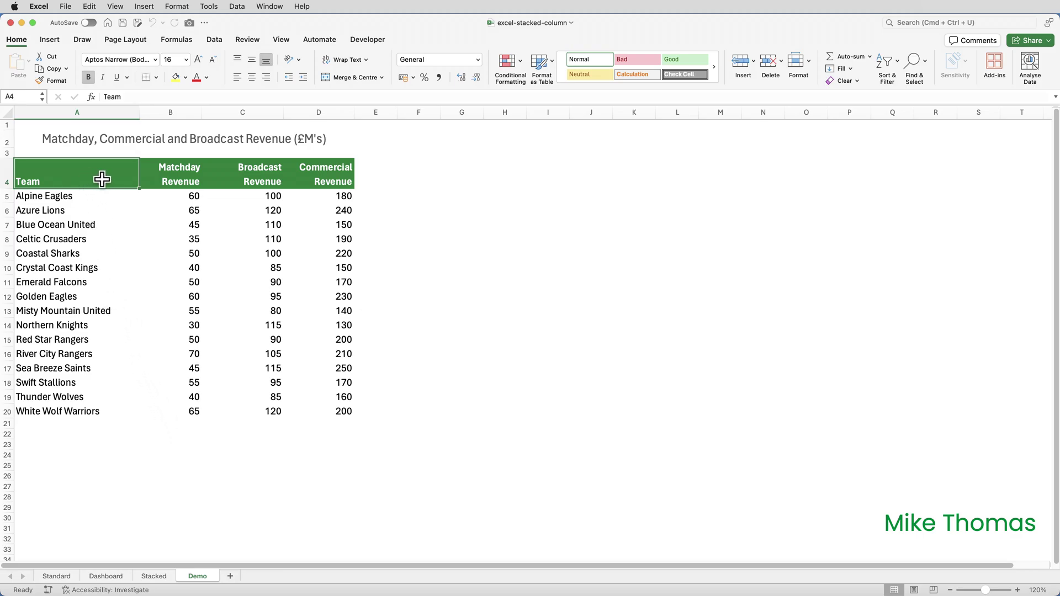
# Step: Select the team revenue table A4:D20 with headers and open the Insert Column chart gallery
pyautogui.moveTo(98, 174); pyautogui.dragTo(315, 407)
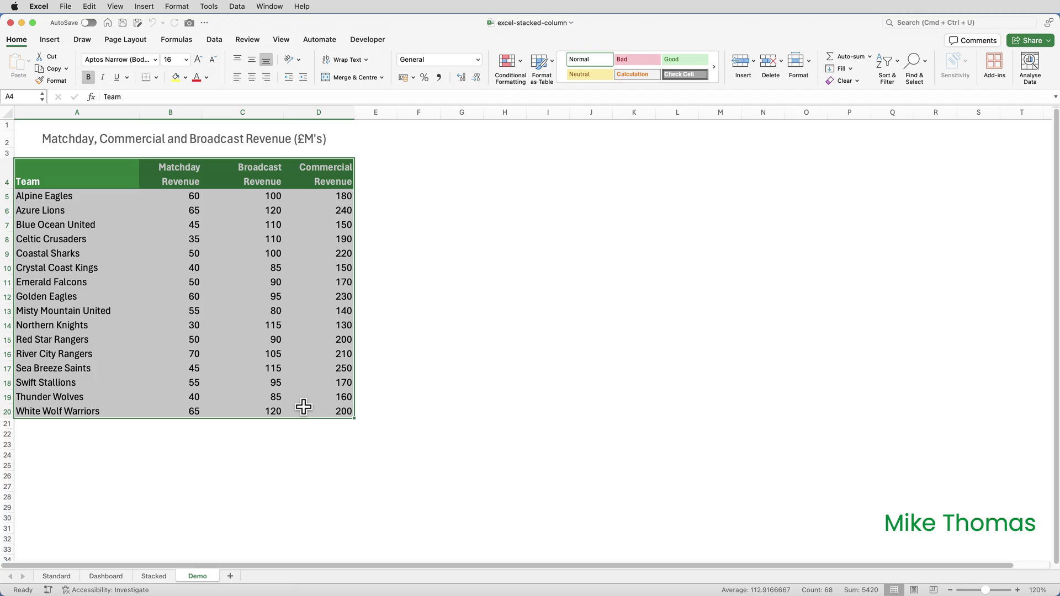
pyautogui.click(49, 40)
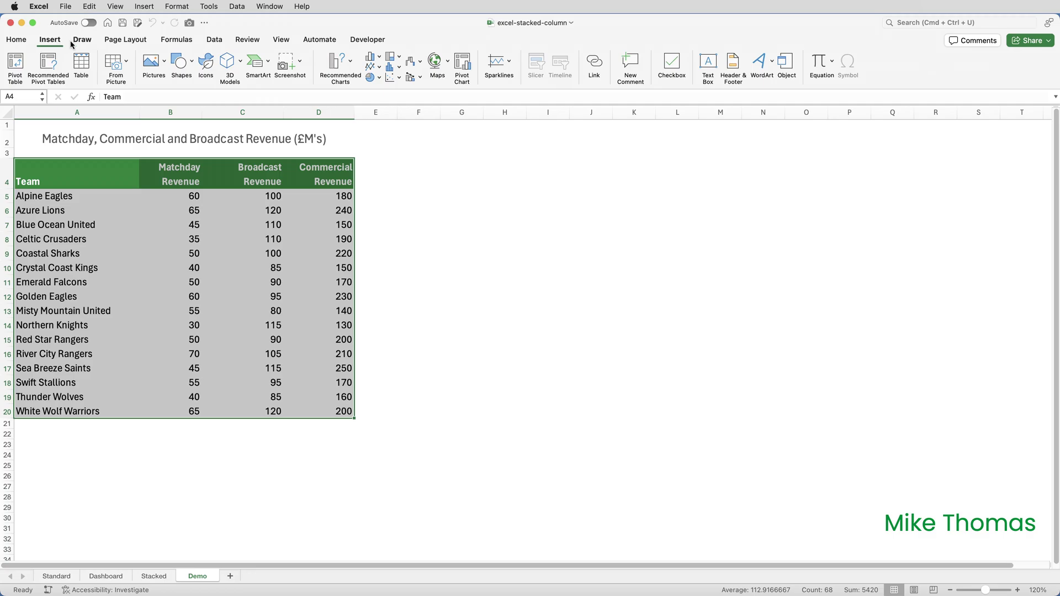
pyautogui.click(373, 62)
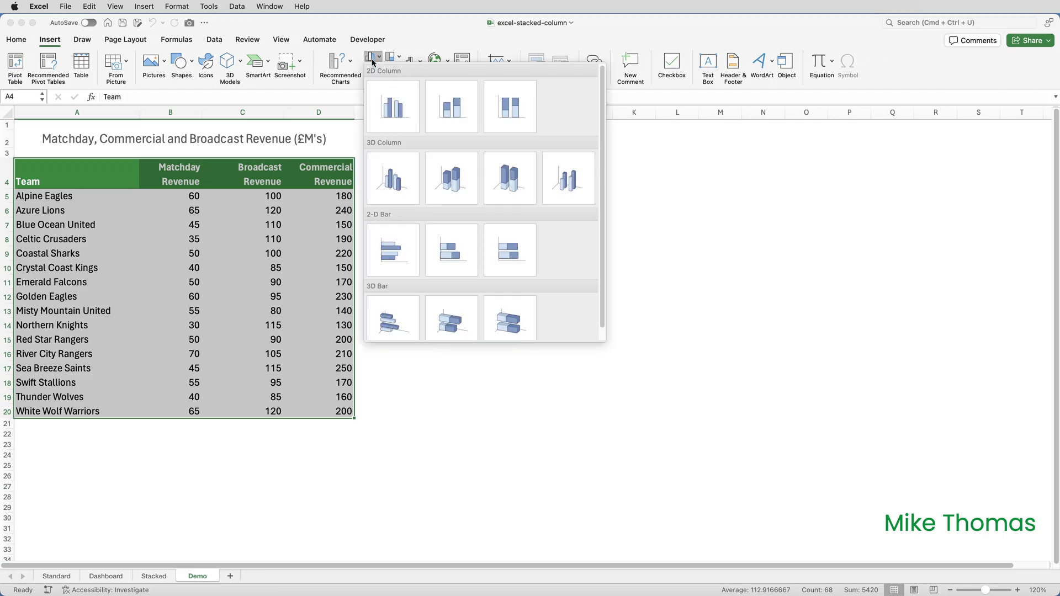
# Step: Insert a Stacked Column chart, move it beside the table and enlarge it across columns E to R
pyautogui.click(447, 107)
pyautogui.press('Escape')
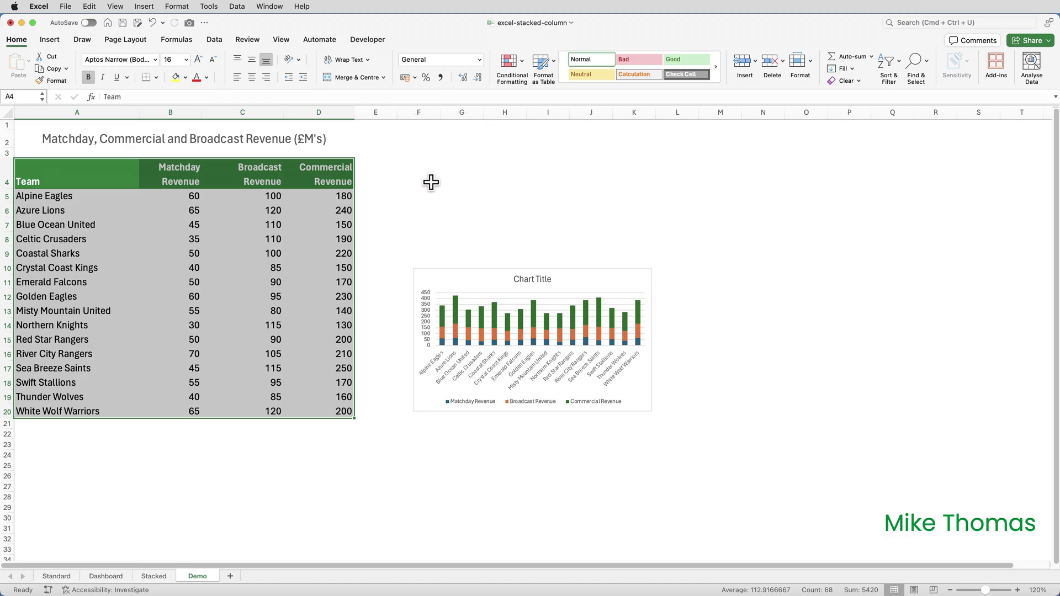
pyautogui.moveTo(461, 270); pyautogui.dragTo(431, 160)
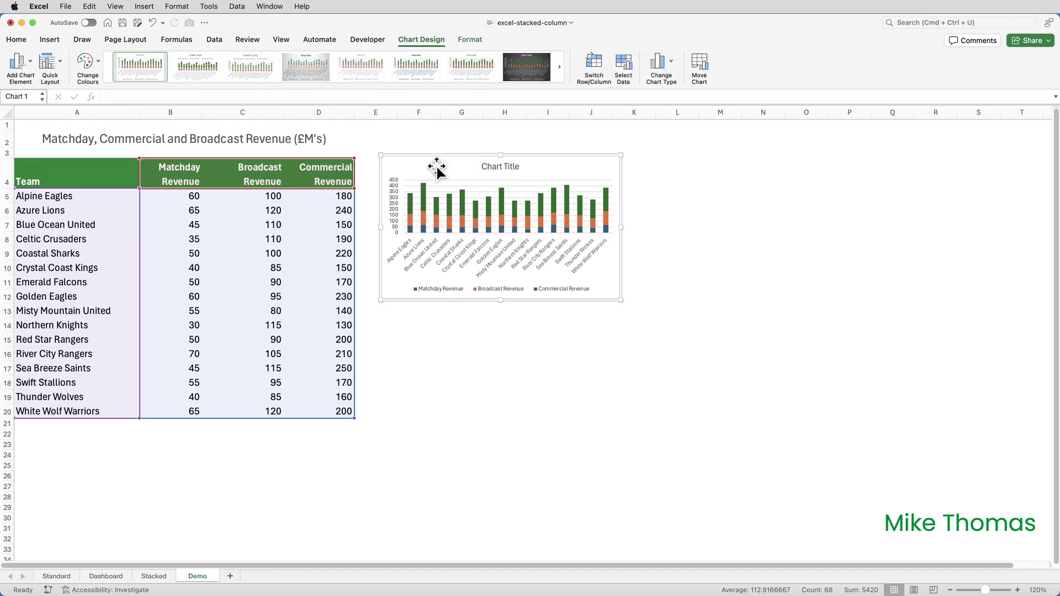
pyautogui.moveTo(621, 300); pyautogui.dragTo(938, 423)
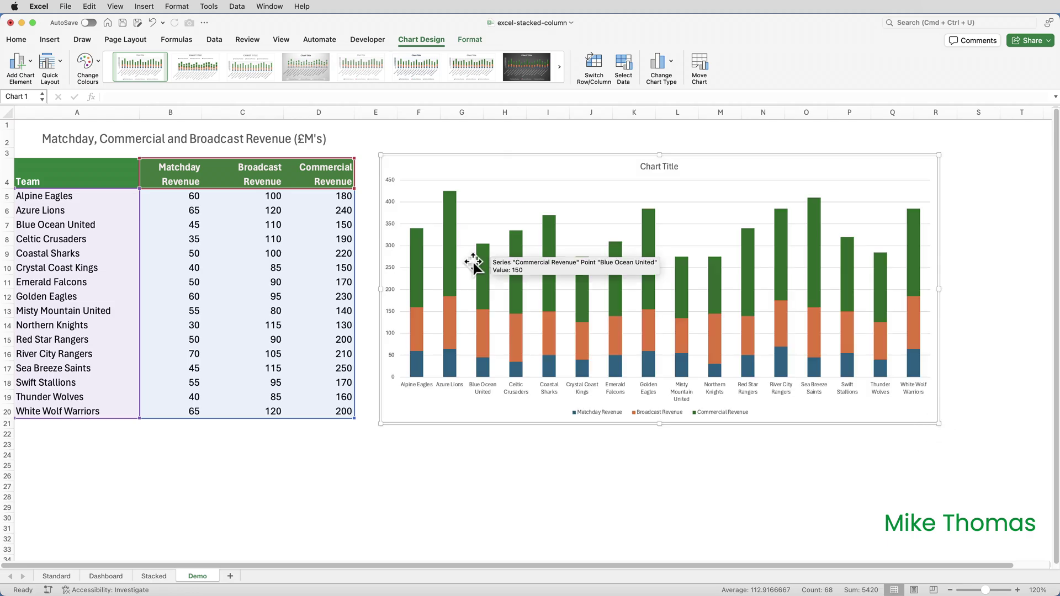
# Step: Colour the Matchday Revenue bars dark orange with Home Fill Colour
pyautogui.click(420, 366)
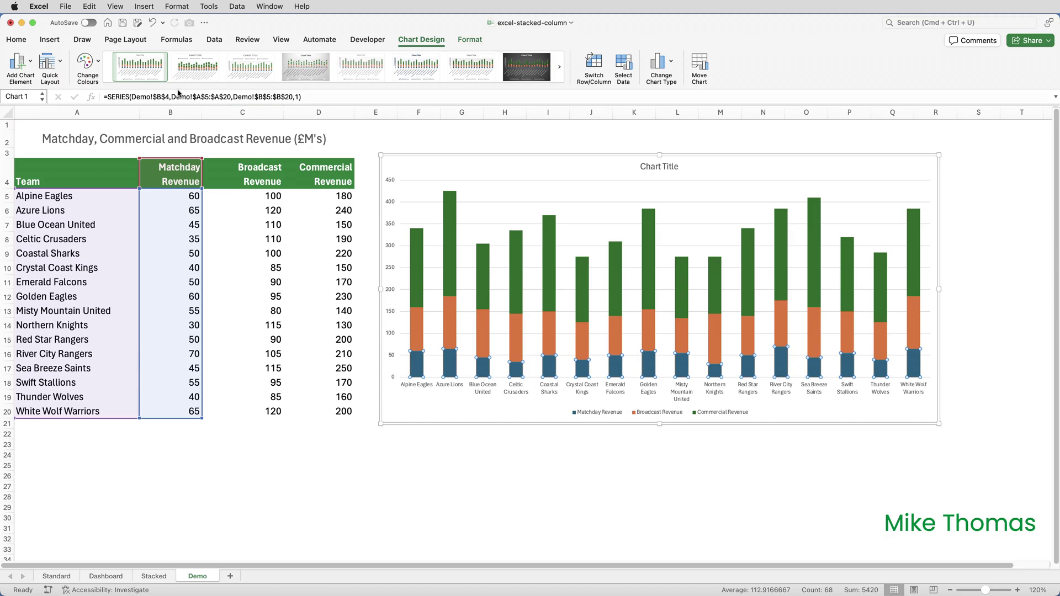
pyautogui.click(21, 42)
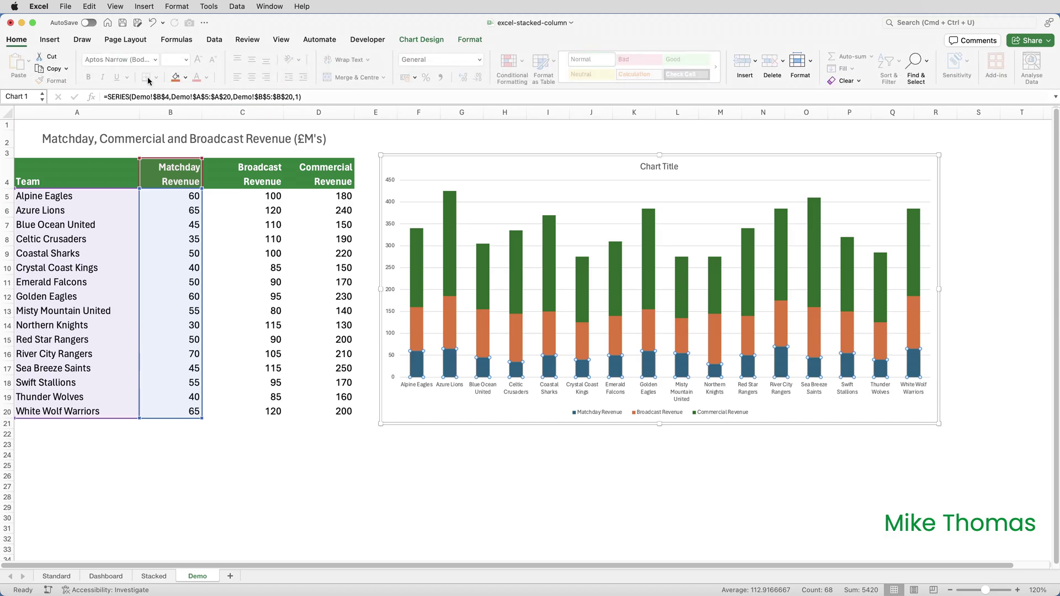
pyautogui.click(186, 77)
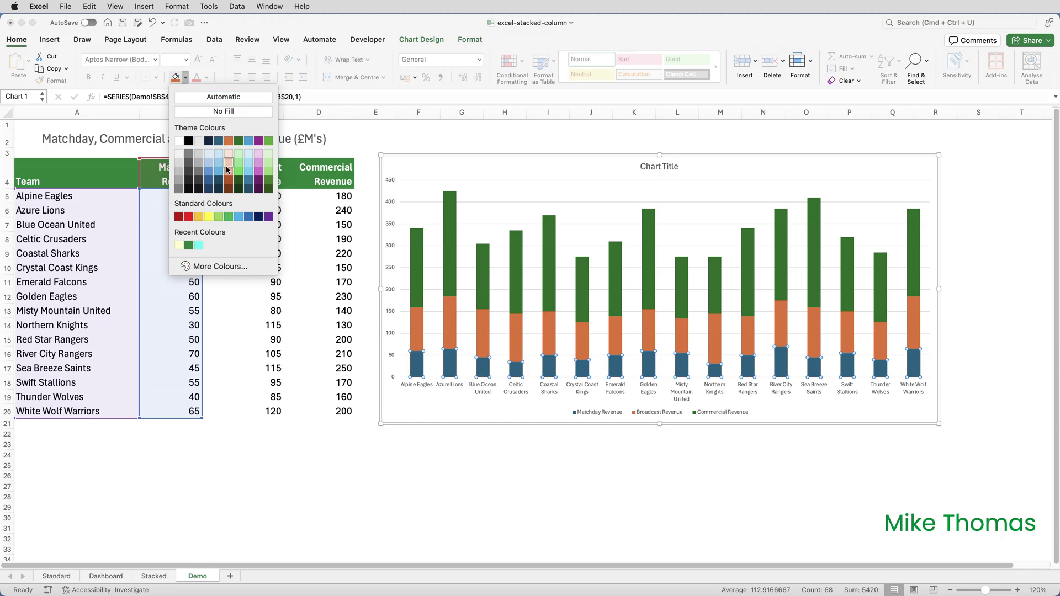
pyautogui.click(229, 184)
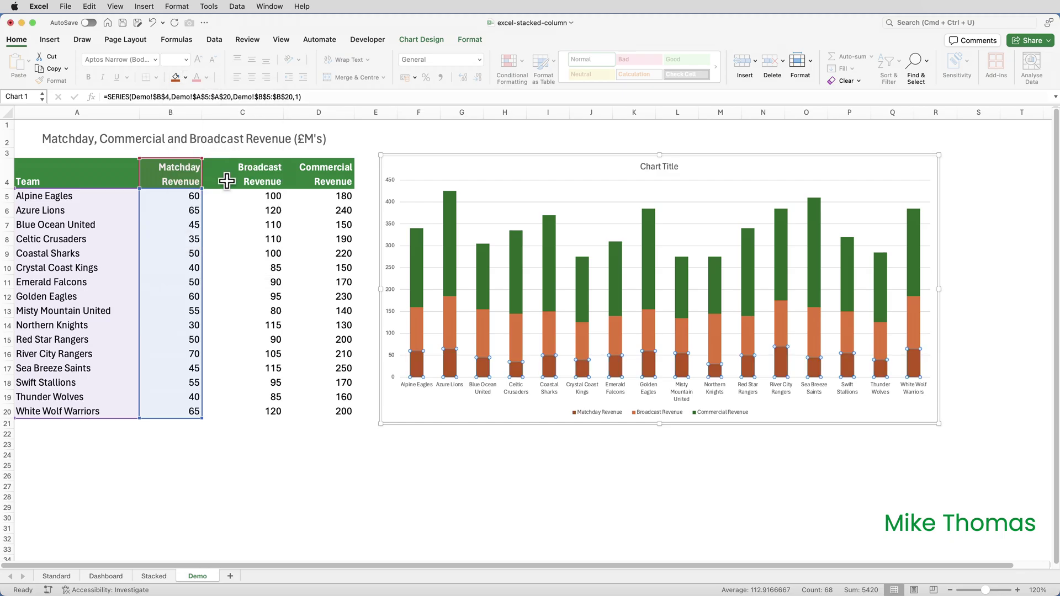
# Step: Colour the Broadcast Revenue bars blue
pyautogui.click(419, 322)
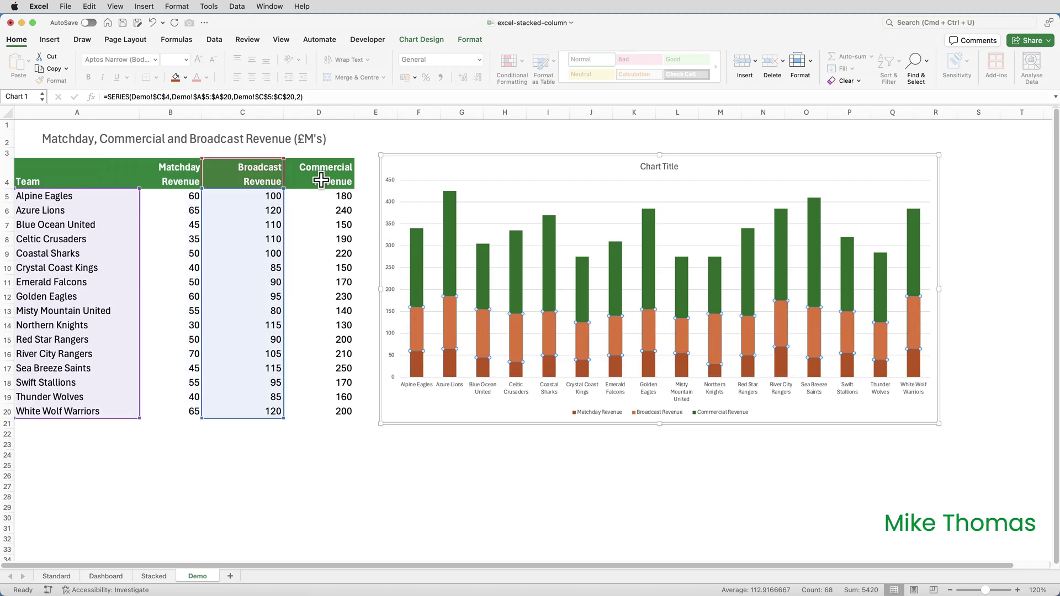
pyautogui.click(186, 77)
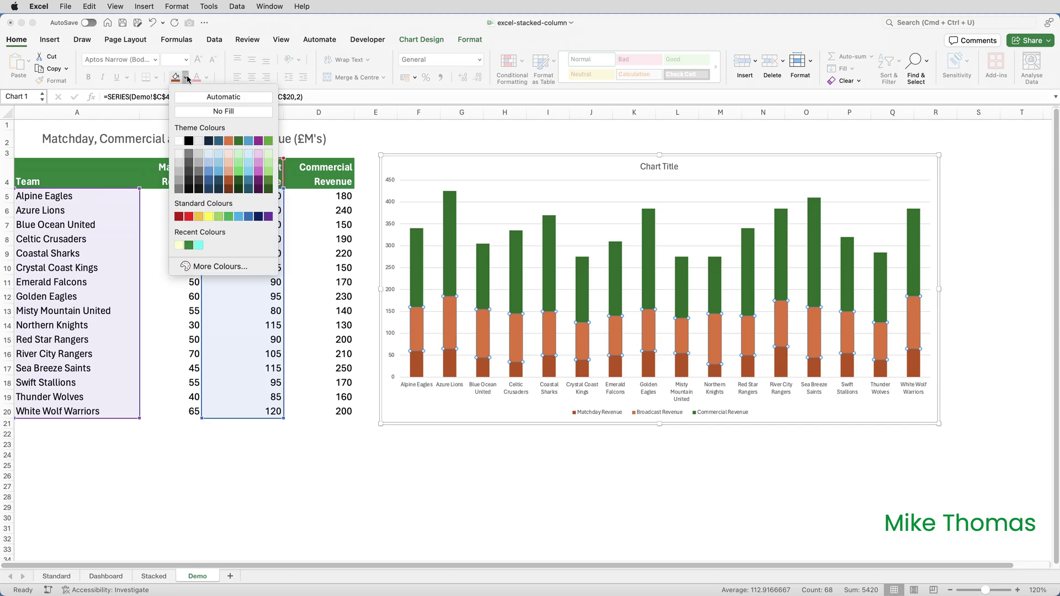
pyautogui.click(209, 171)
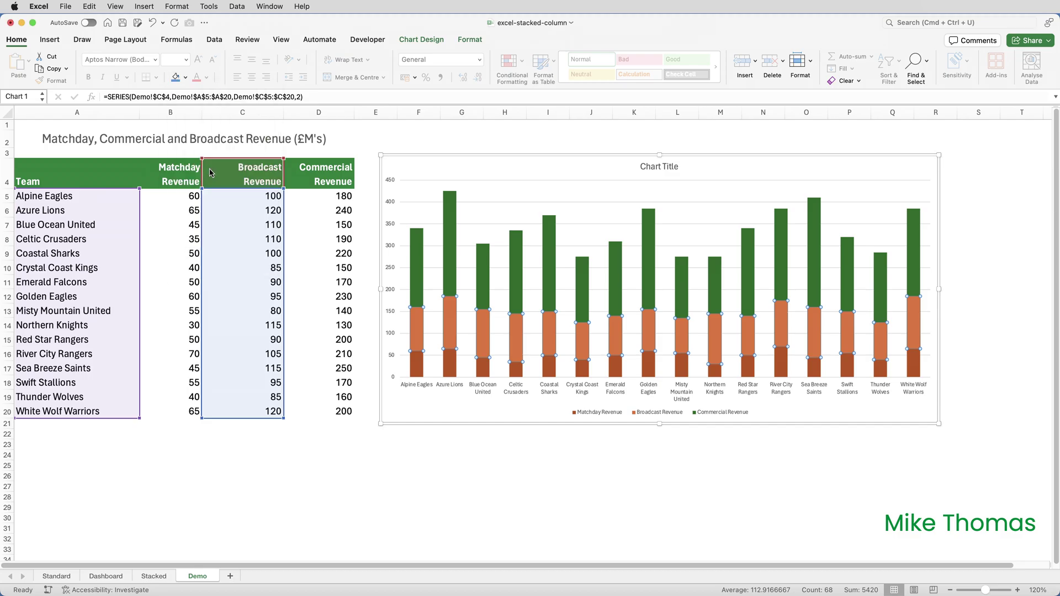
pyautogui.click(409, 259)
# Step: Colour the Commercial Revenue bars red
pyautogui.click(413, 254)
pyautogui.click(186, 78)
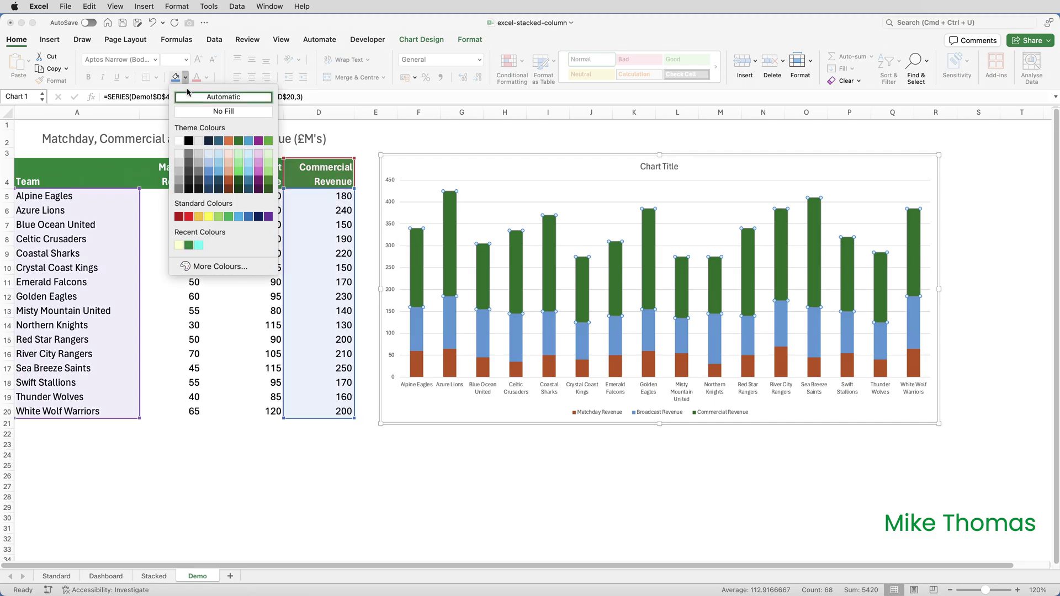
pyautogui.click(190, 217)
pyautogui.press('Escape')
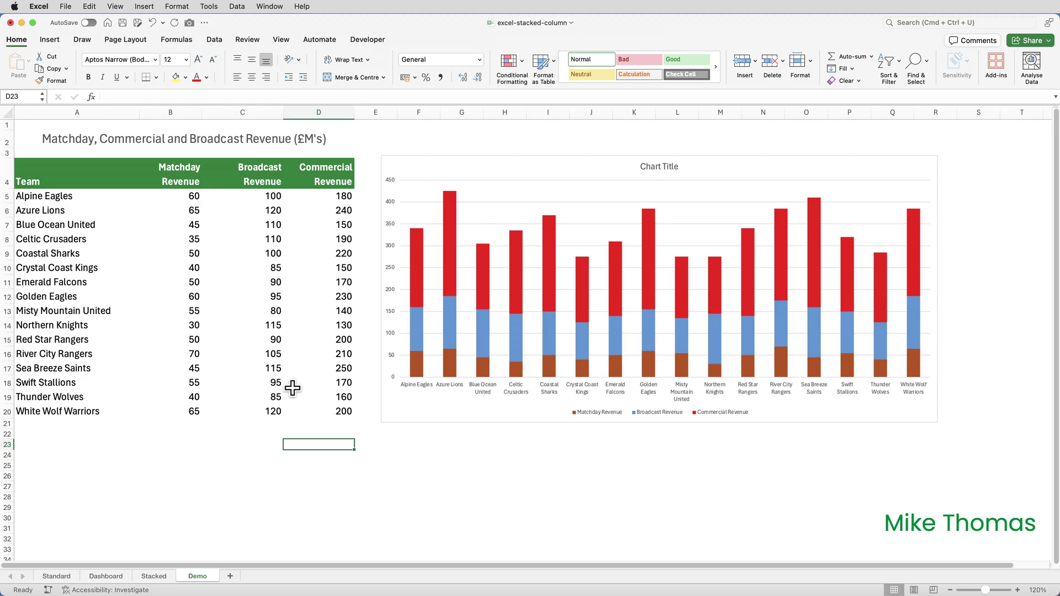
# Step: Add Inside End data labels to every bar segment via Chart Design's Add Chart Element
pyautogui.click(488, 161)
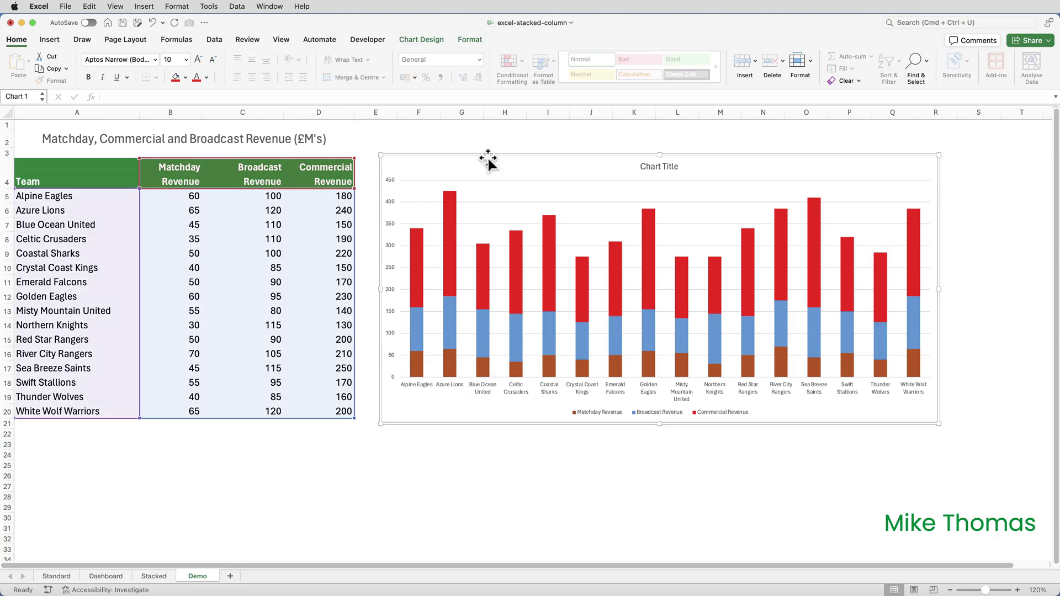
pyautogui.click(427, 42)
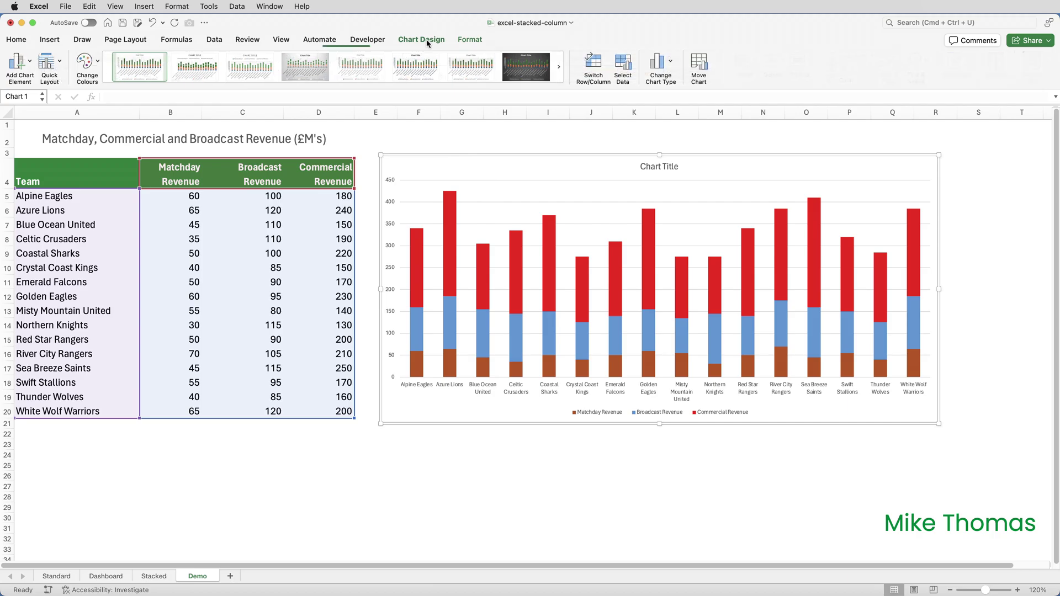
pyautogui.click(31, 65)
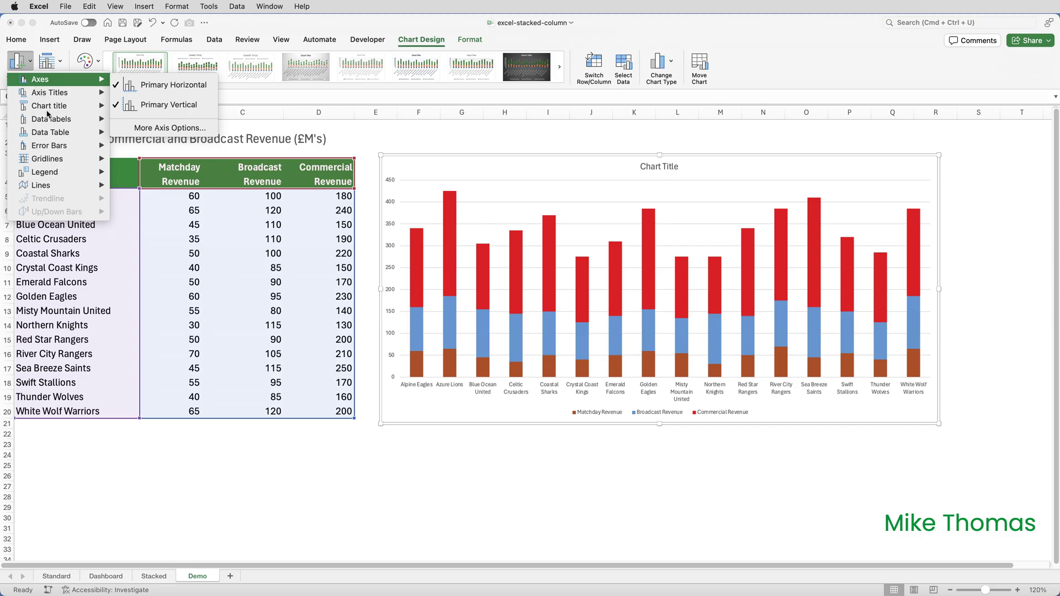
pyautogui.moveTo(49, 122)
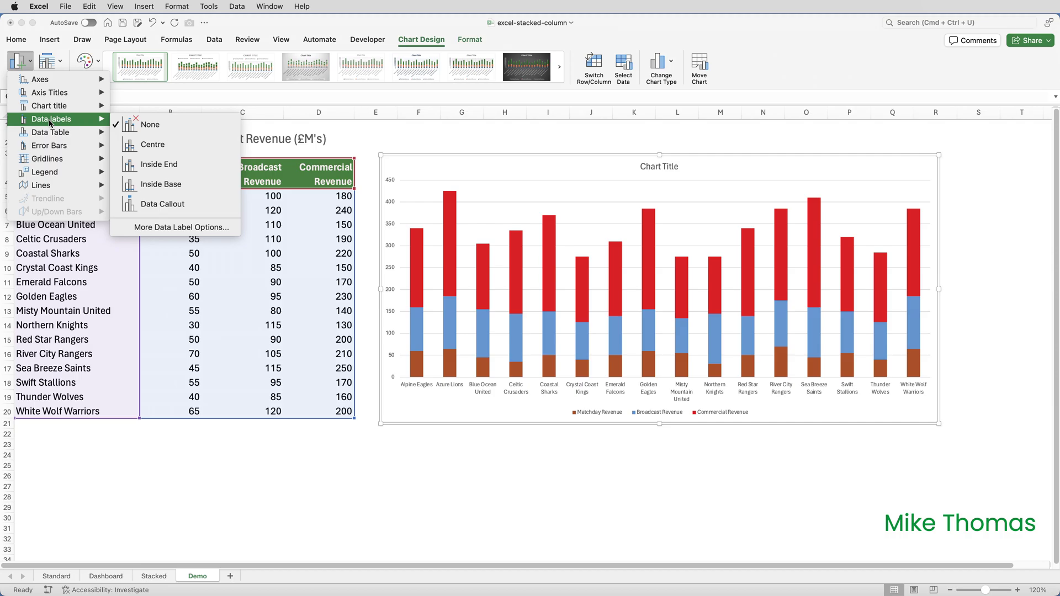
pyautogui.click(147, 165)
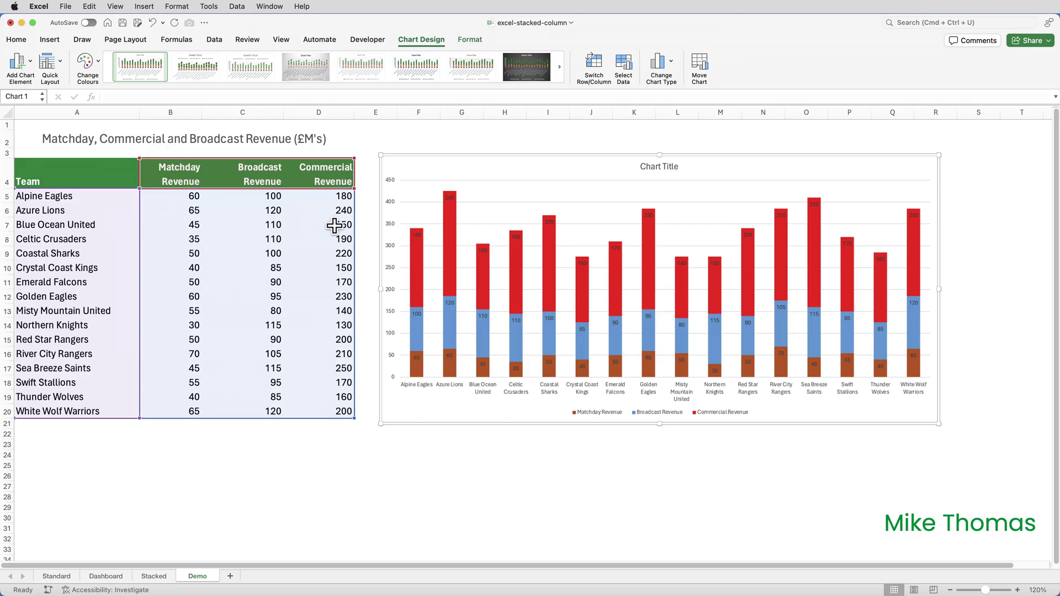
# Step: Make the Commercial Revenue data labels white at font size 10
pyautogui.click(416, 236)
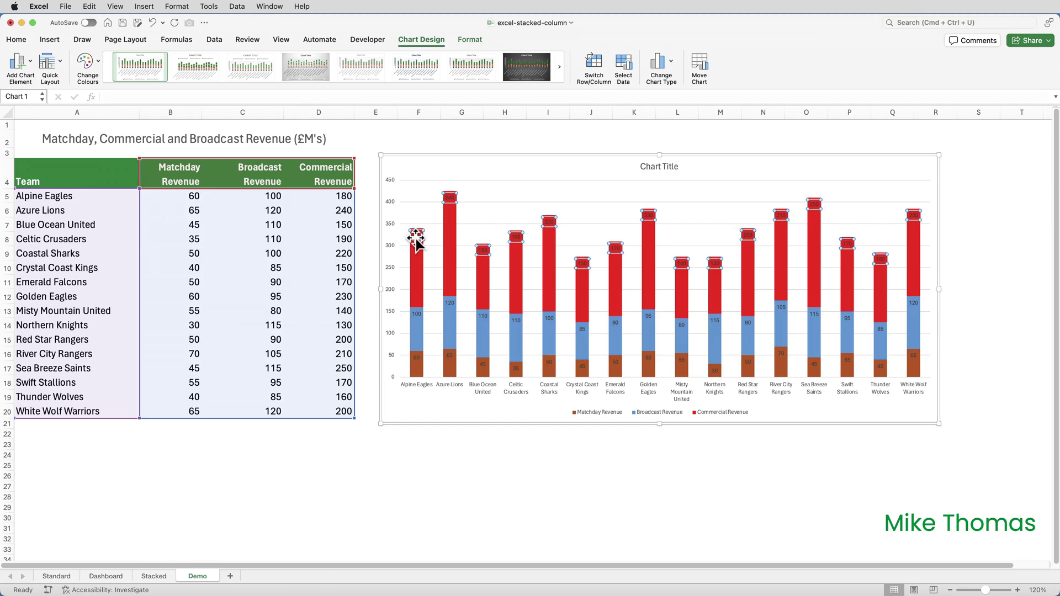
pyautogui.click(24, 41)
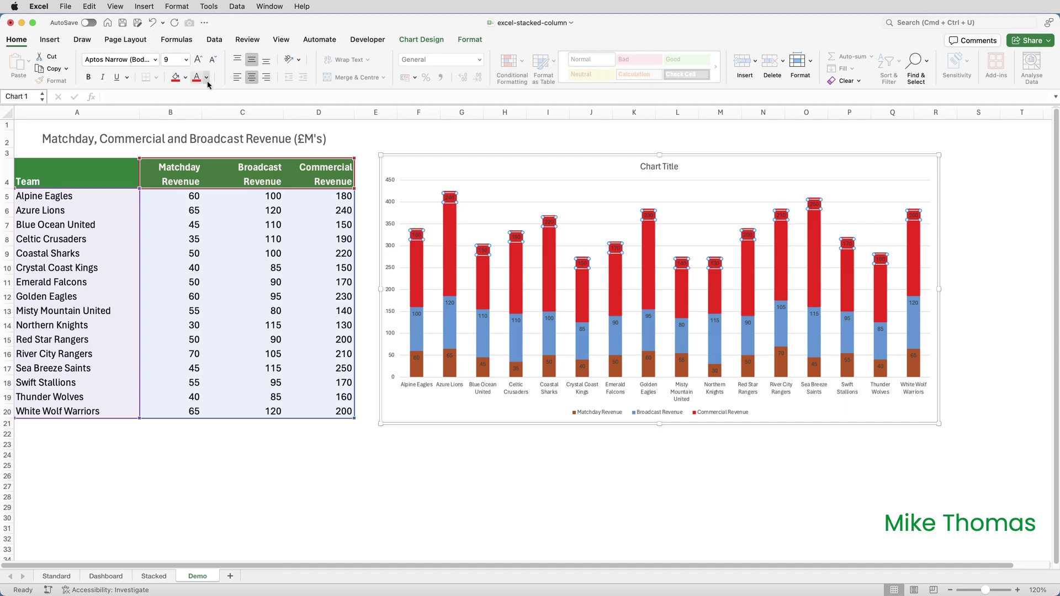
pyautogui.click(207, 78)
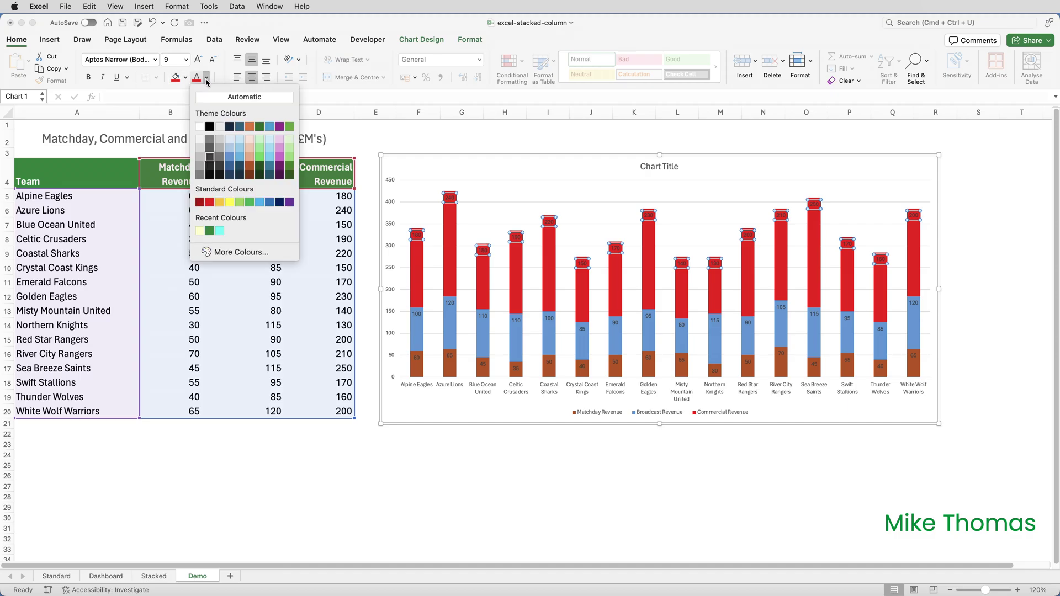
pyautogui.click(200, 127)
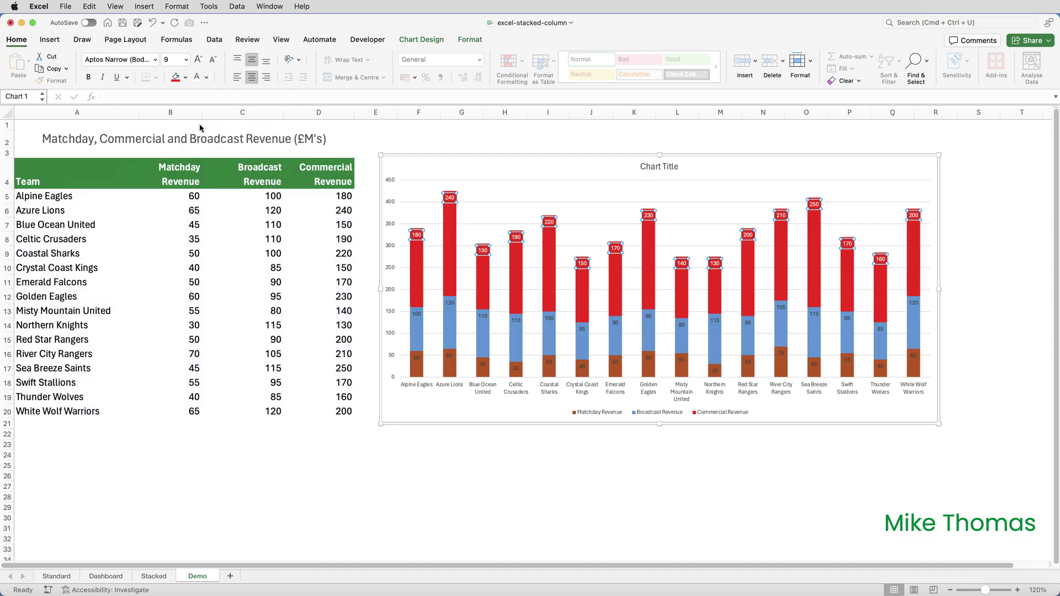
pyautogui.click(186, 60)
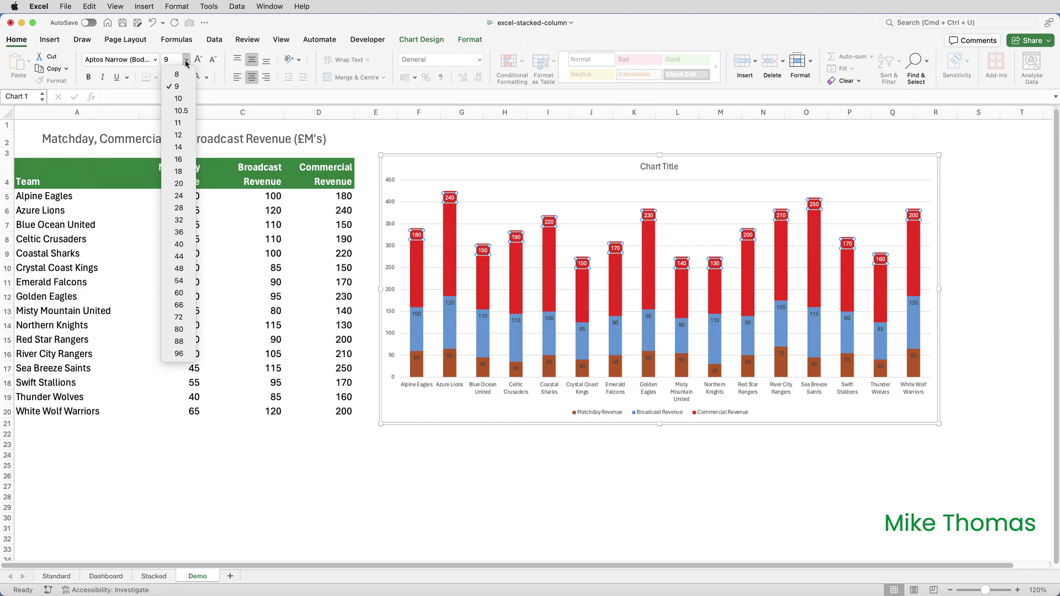
pyautogui.click(178, 98)
# Step: Set the Broadcast and Matchday Revenue data labels to font size 10
pyautogui.click(417, 314)
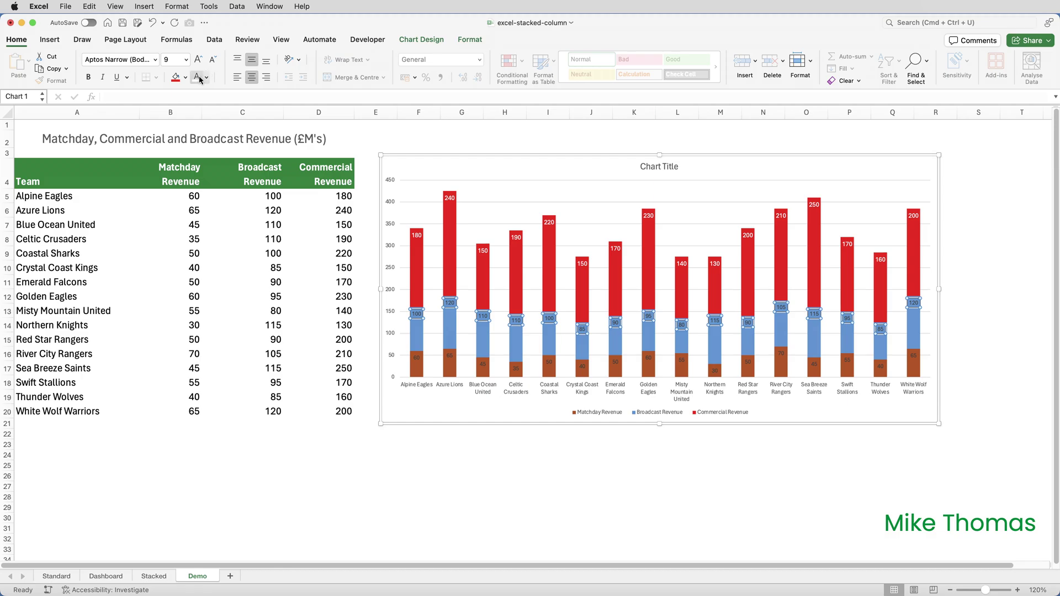
pyautogui.click(186, 61)
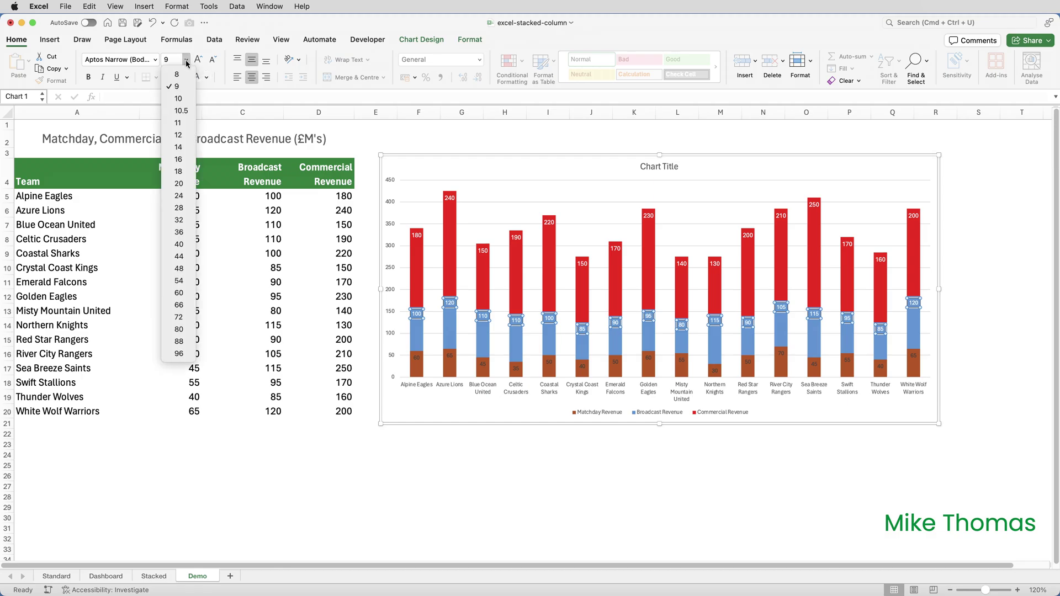
pyautogui.click(187, 99)
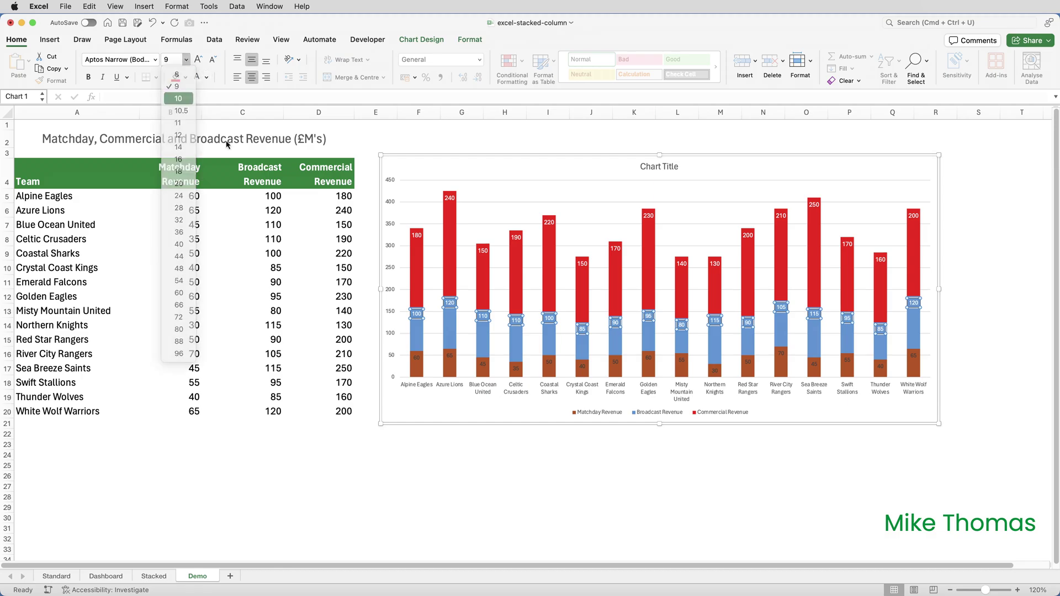
pyautogui.click(416, 357)
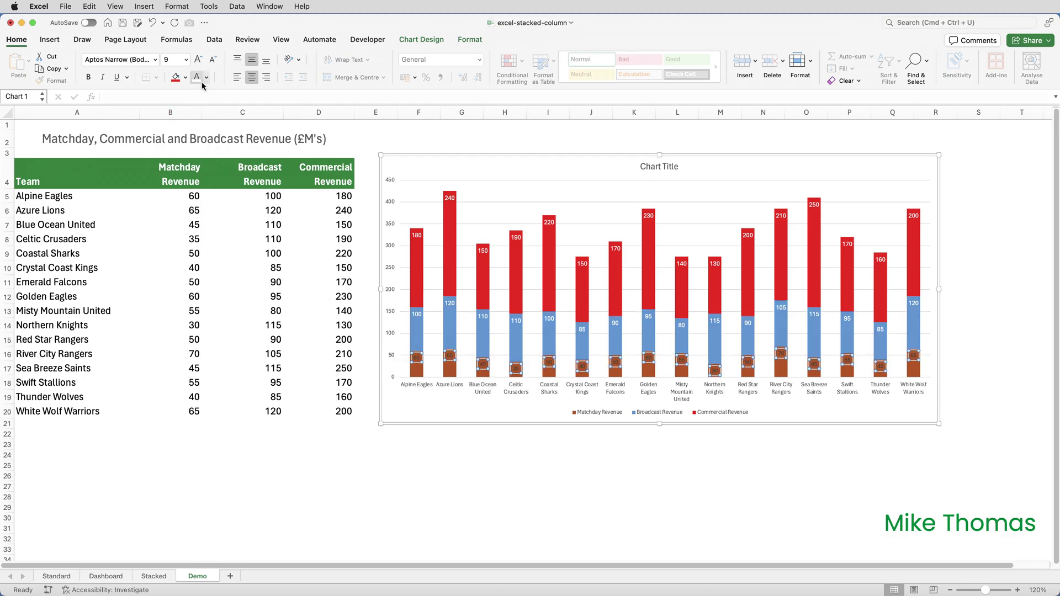
pyautogui.click(186, 59)
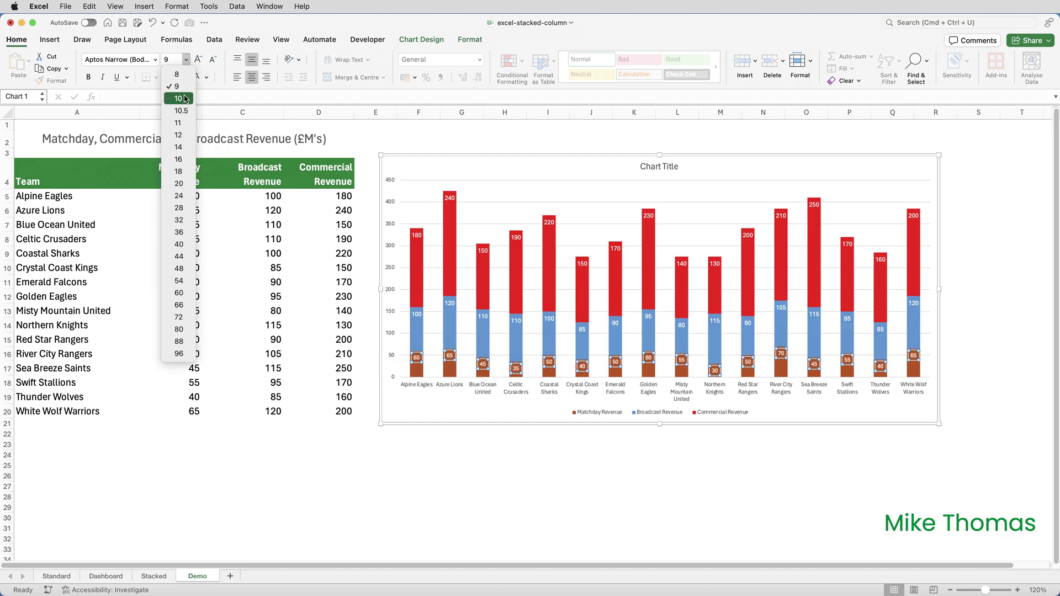
pyautogui.click(179, 98)
pyautogui.click(651, 167)
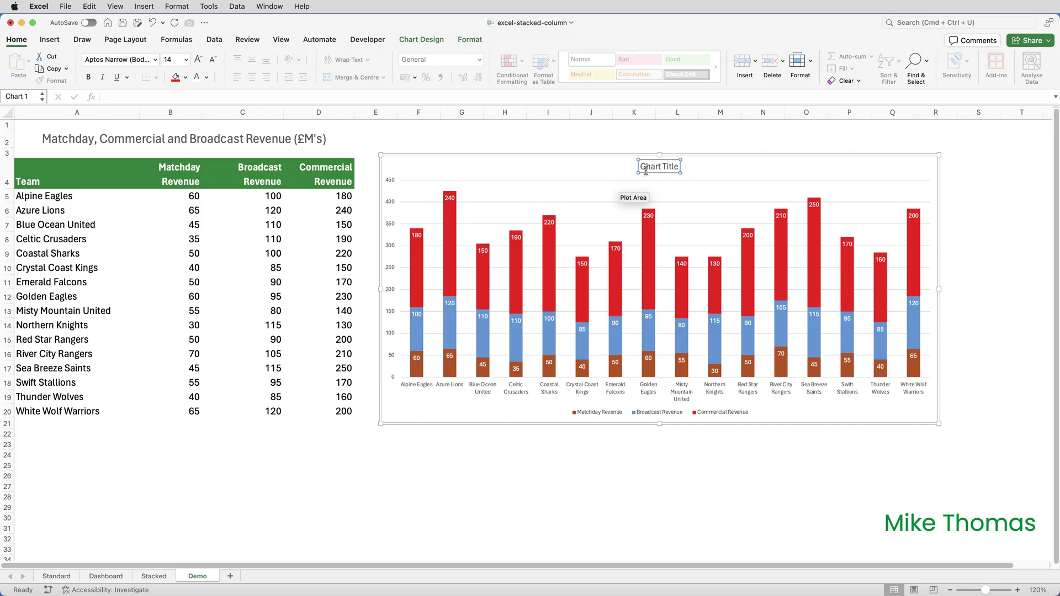
# Step: Link the chart title to cell A2 so it reads Matchday, Commercial and Broadcast Revenue (£M's)
pyautogui.moveTo(639, 165); pyautogui.dragTo(677, 164)
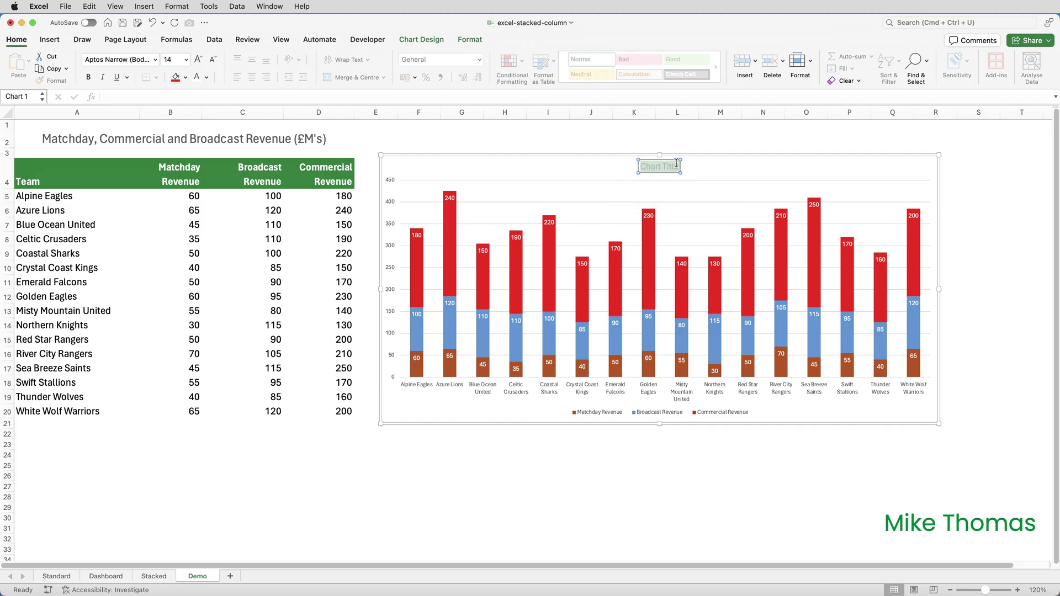
pyautogui.click(678, 170)
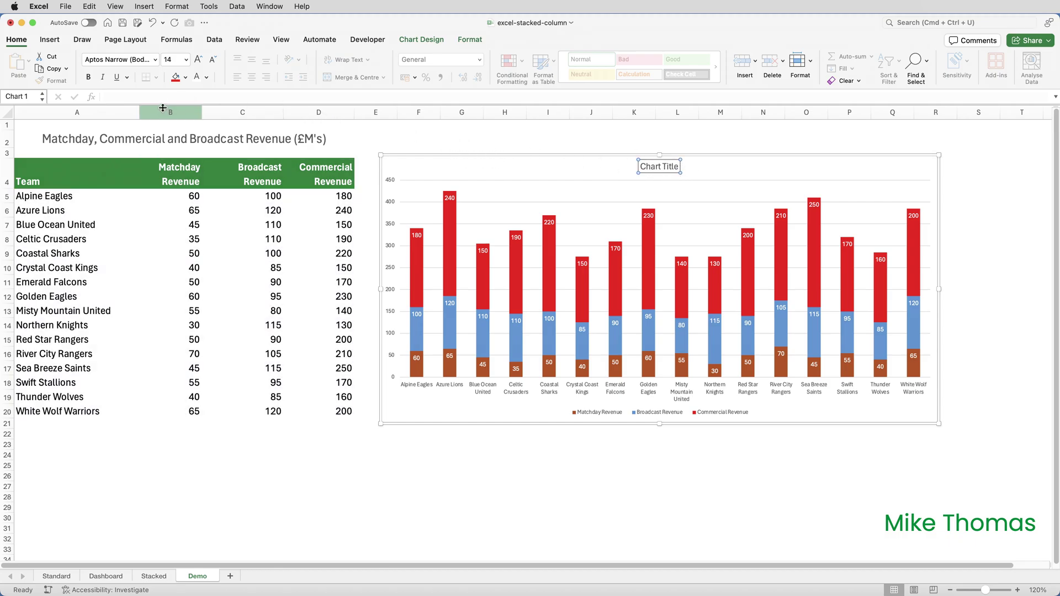
pyautogui.click(129, 97)
pyautogui.write('=')
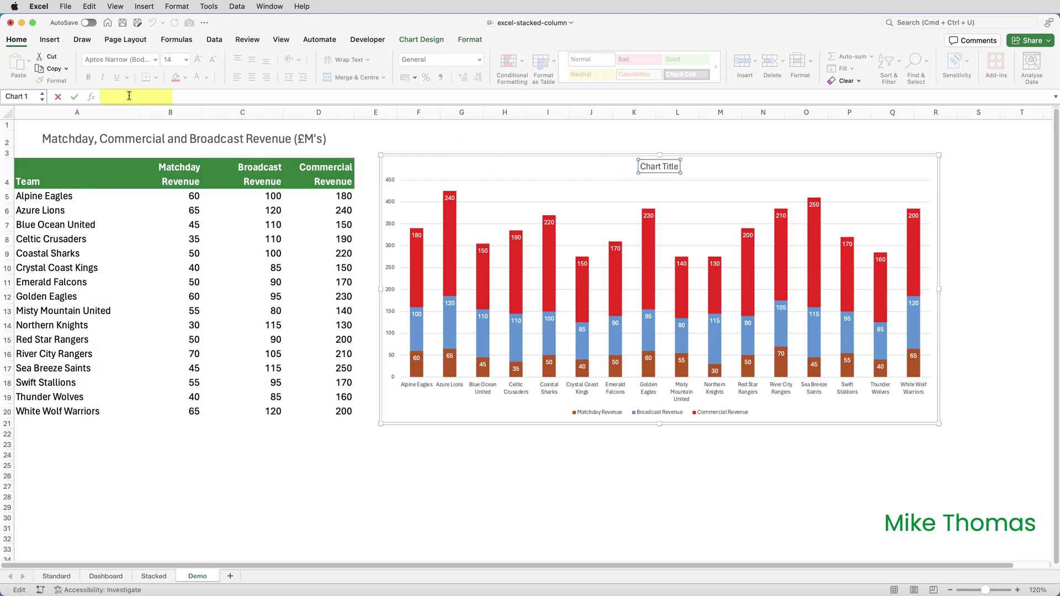
pyautogui.write('=')
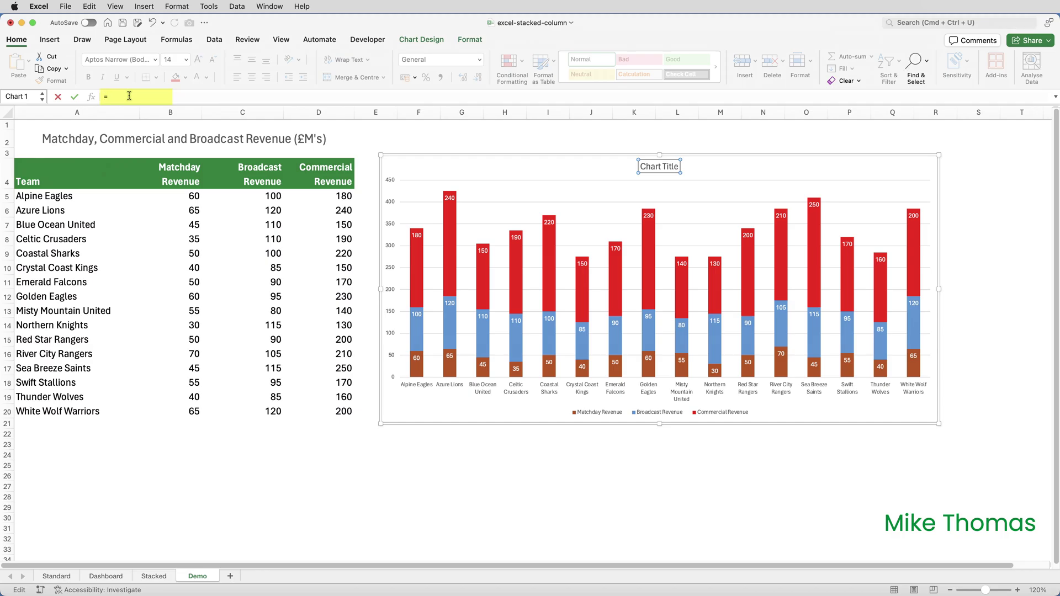
pyautogui.click(51, 138)
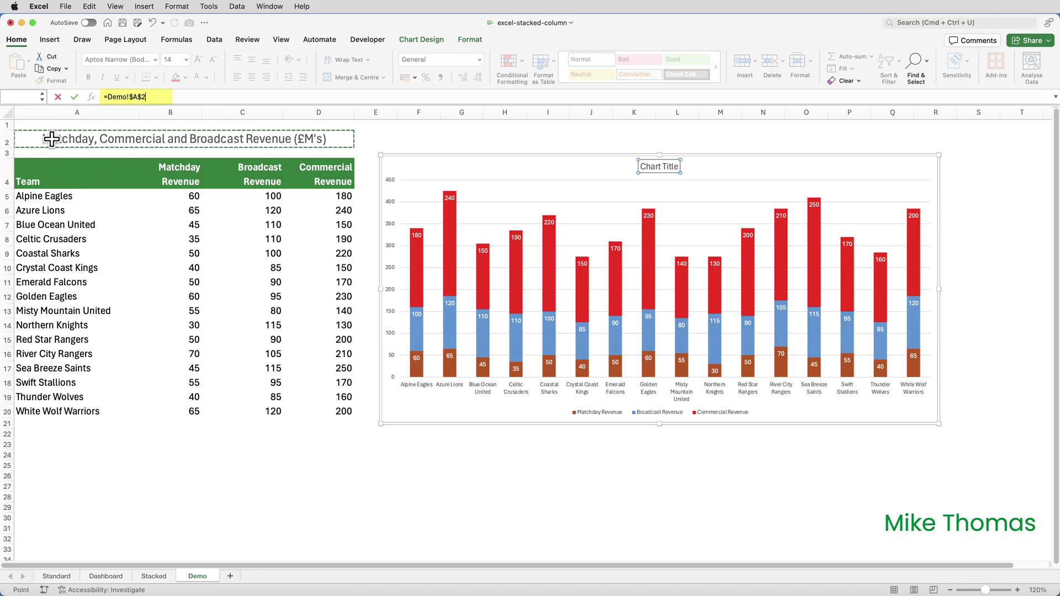
pyautogui.press('Return')
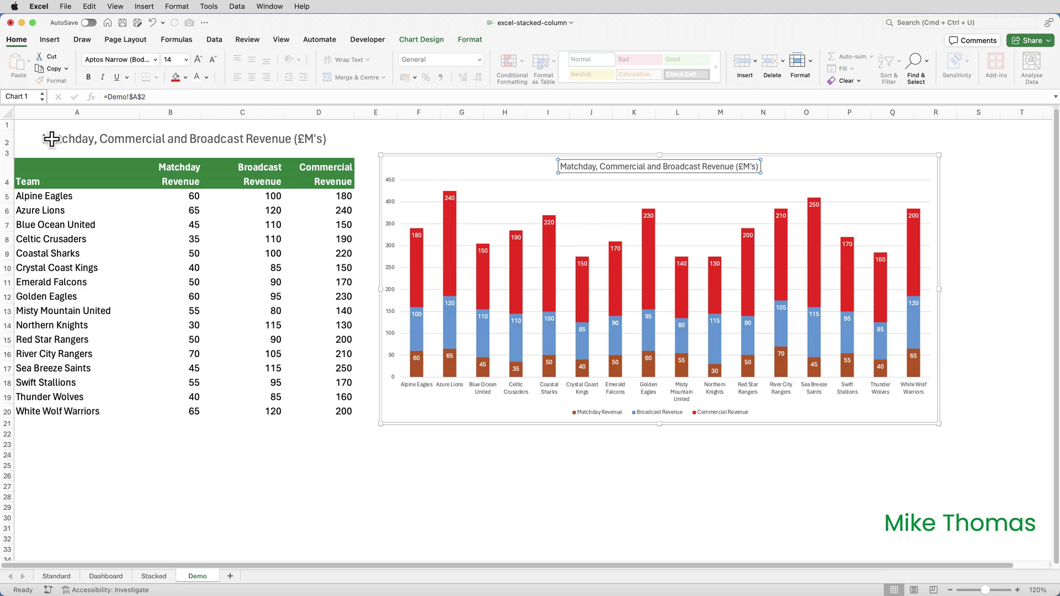